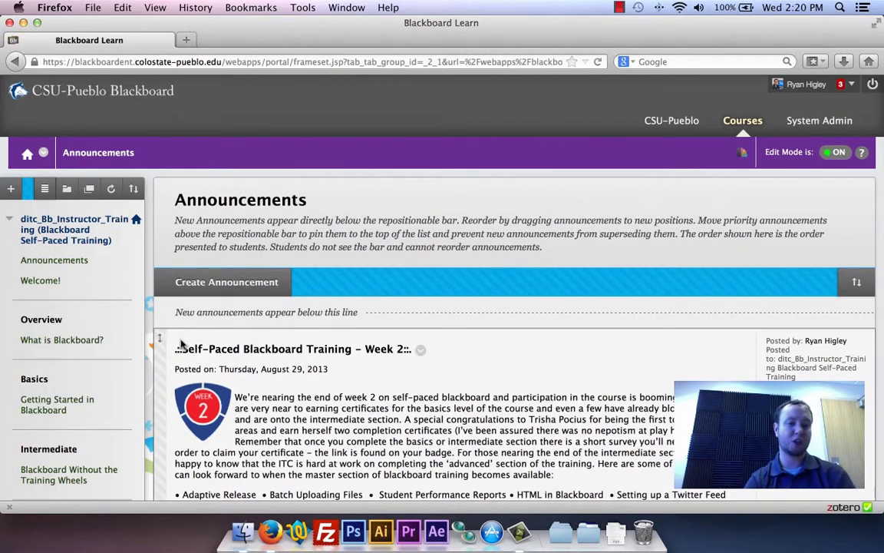
Step: Start a new content item in the Getting Started in Blackboard area and name it "New Badge!"
{"action": "left_click", "coordinate": [63, 415]}
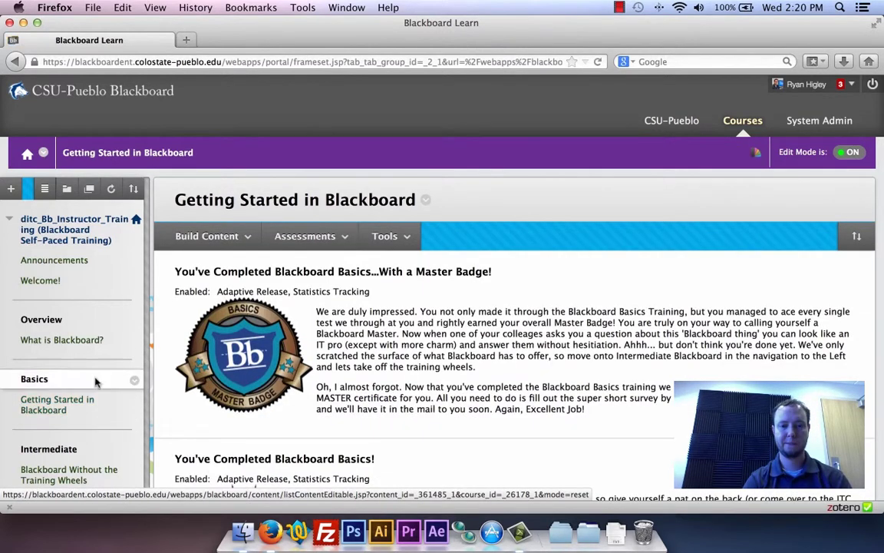
{"action": "left_click", "coordinate": [205, 232]}
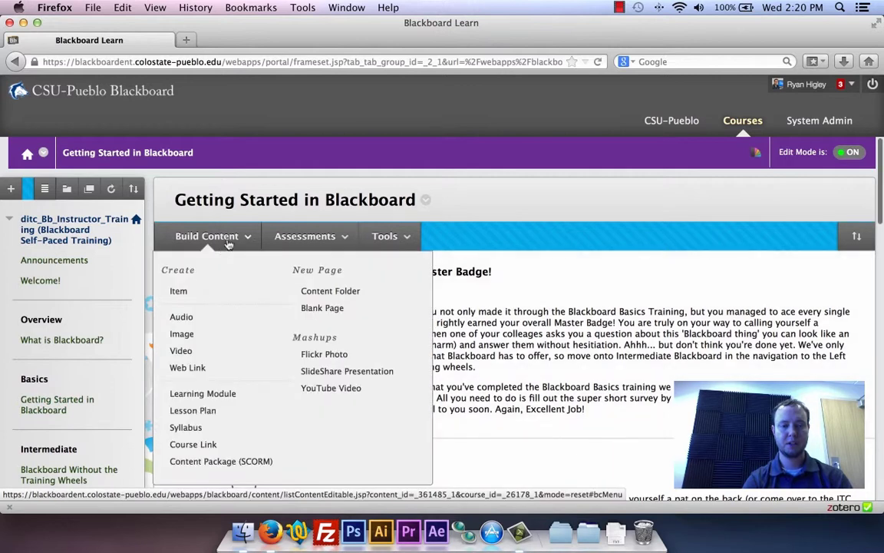
{"action": "left_click", "coordinate": [180, 293]}
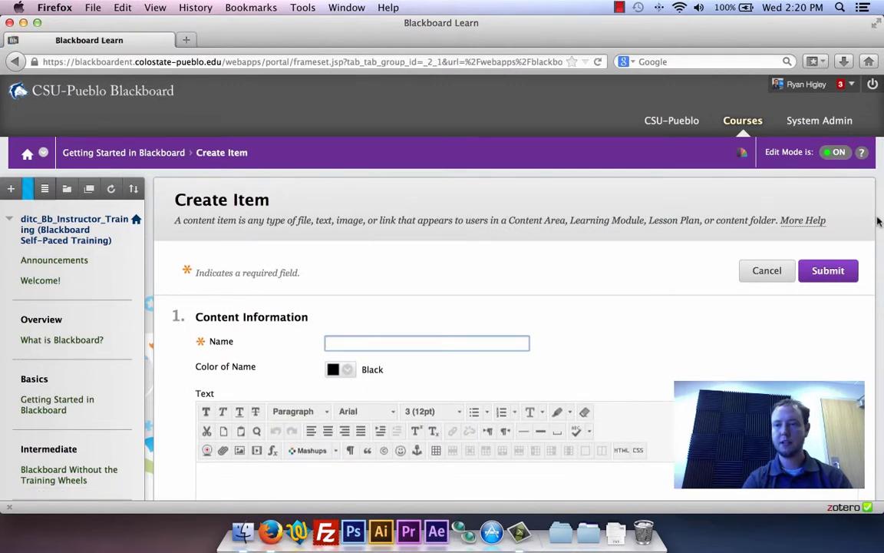
{"action": "triple_click", "coordinate": [791, 228]}
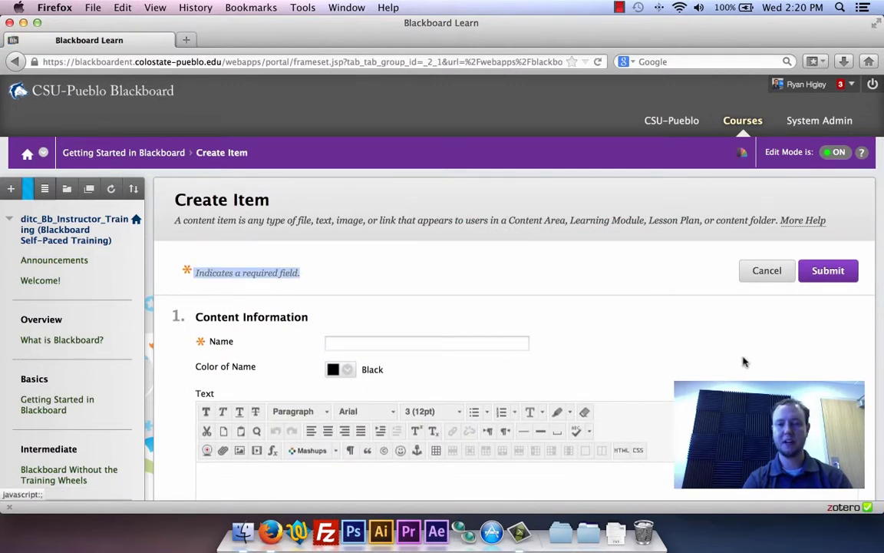
{"action": "scroll", "coordinate": [741, 359], "scroll_direction": "down", "scroll_amount": 3}
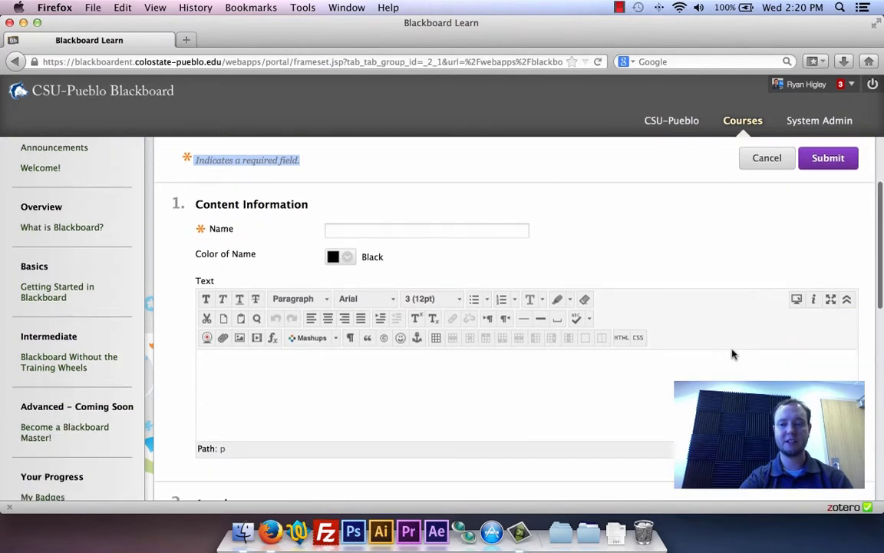
{"action": "left_click", "coordinate": [497, 234]}
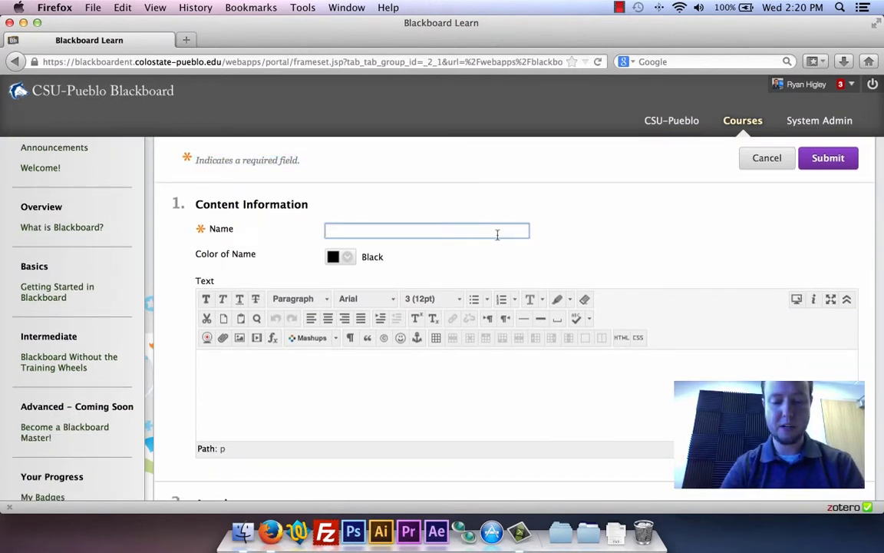
{"action": "type", "text": "New Badge!"}
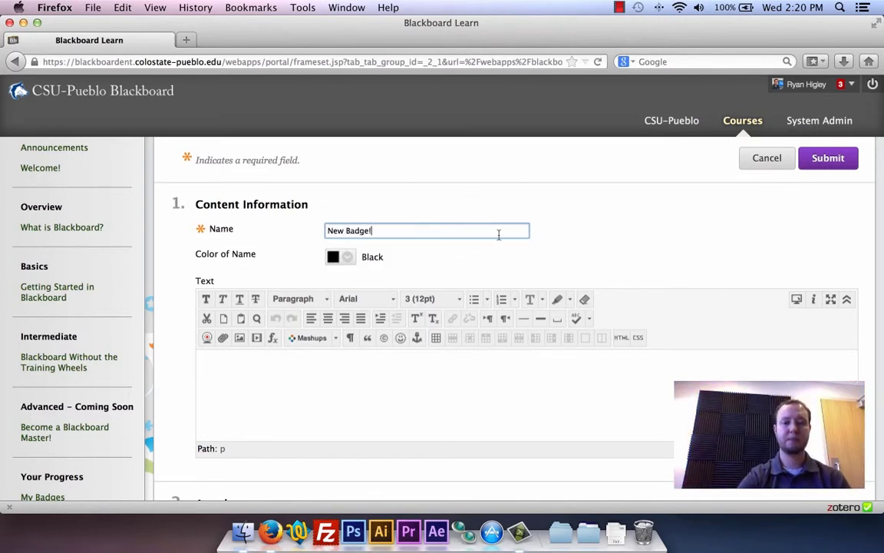
Step: Enter "Congratulations on earning your new badge!" as the item's text
{"action": "scroll", "coordinate": [499, 244], "scroll_direction": "down", "scroll_amount": 3}
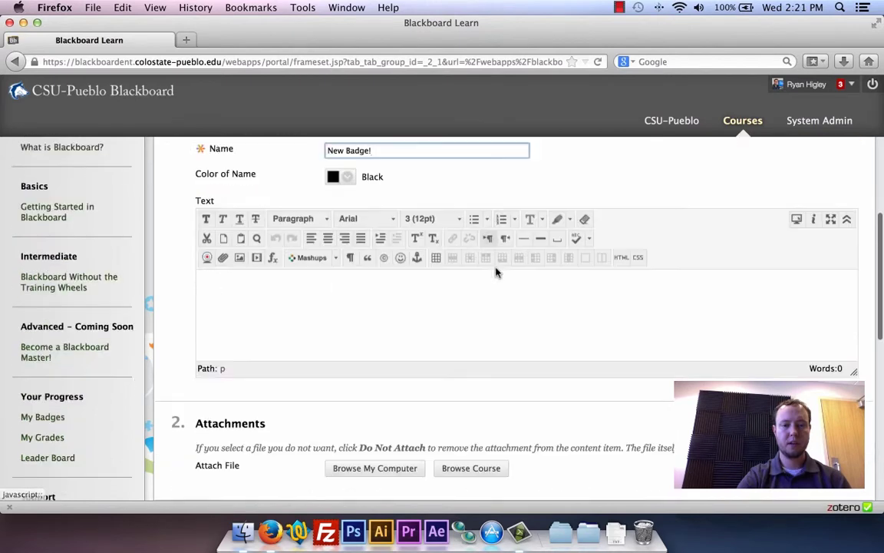
{"action": "scroll", "coordinate": [495, 273], "scroll_direction": "down", "scroll_amount": 1}
{"action": "left_click", "coordinate": [488, 277]}
{"action": "type", "text": "Congratulations on earne"}
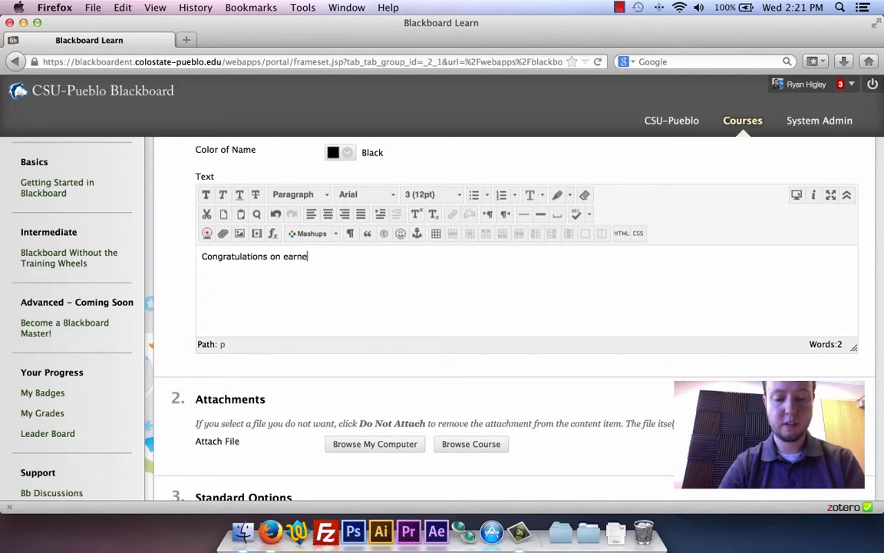
{"action": "key", "text": "BackSpace"}
{"action": "type", "text": "ing y"}
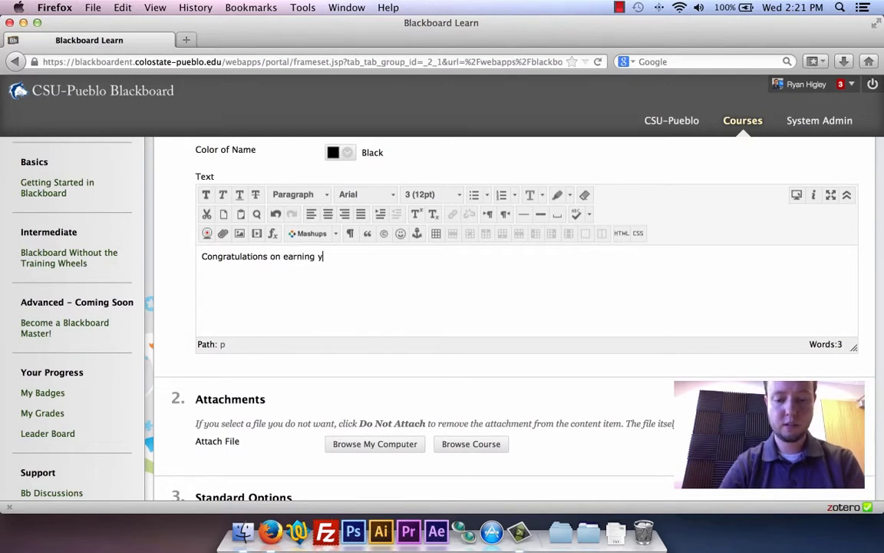
{"action": "type", "text": "our new badge!"}
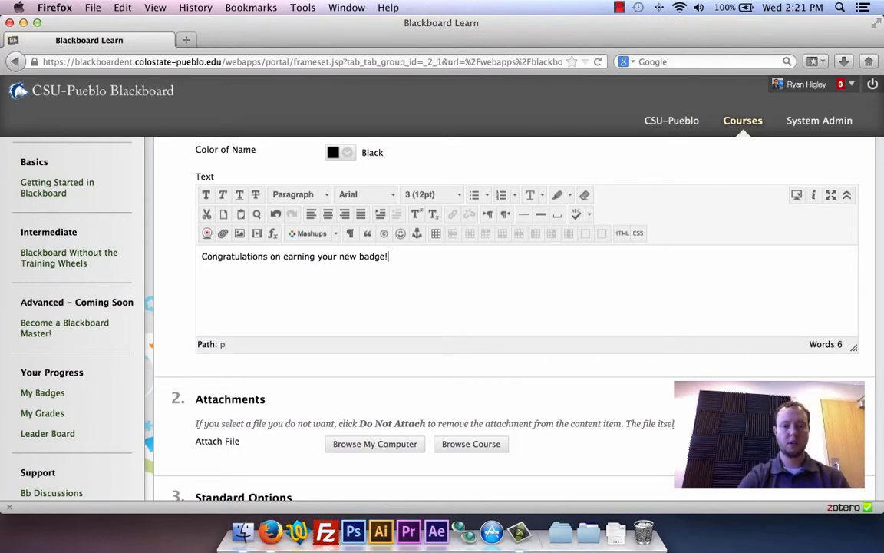
Step: Review the attachment and standard options, then submit the new item with its default settings
{"action": "scroll", "coordinate": [434, 287], "scroll_direction": "down", "scroll_amount": 8}
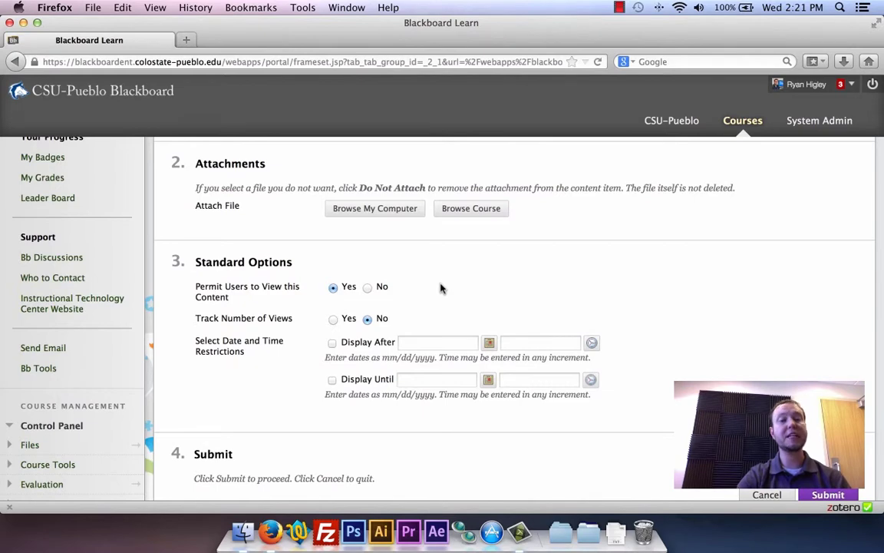
{"action": "scroll", "coordinate": [440, 288], "scroll_direction": "down", "scroll_amount": 4}
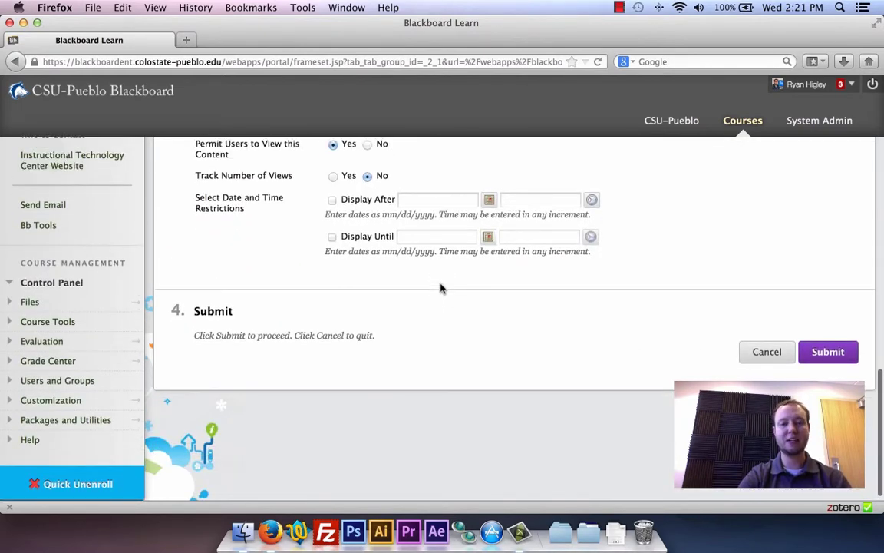
{"action": "scroll", "coordinate": [440, 288], "scroll_direction": "up", "scroll_amount": 5}
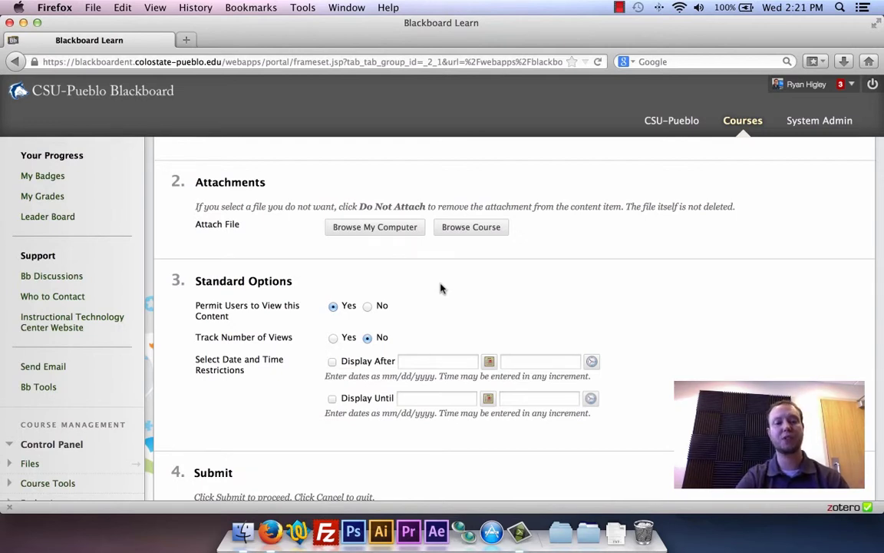
{"action": "scroll", "coordinate": [441, 288], "scroll_direction": "down", "scroll_amount": 5}
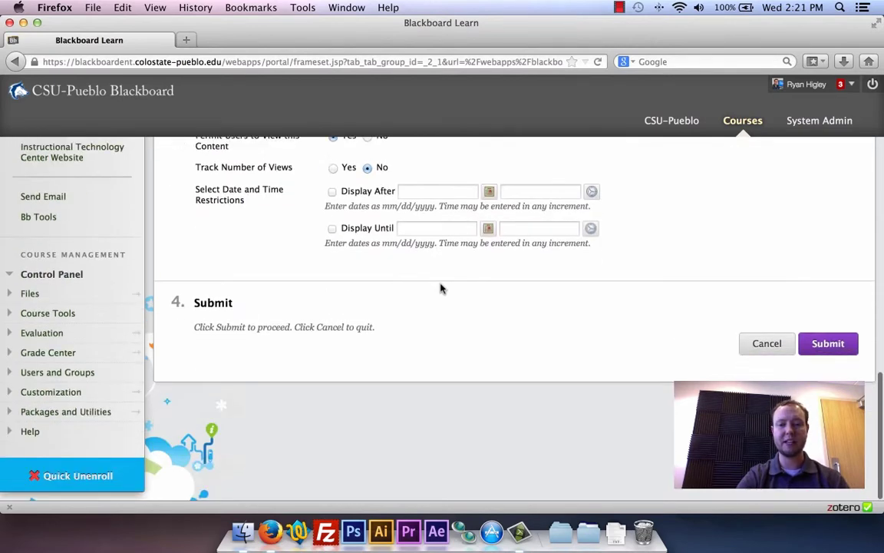
{"action": "left_click", "coordinate": [834, 351]}
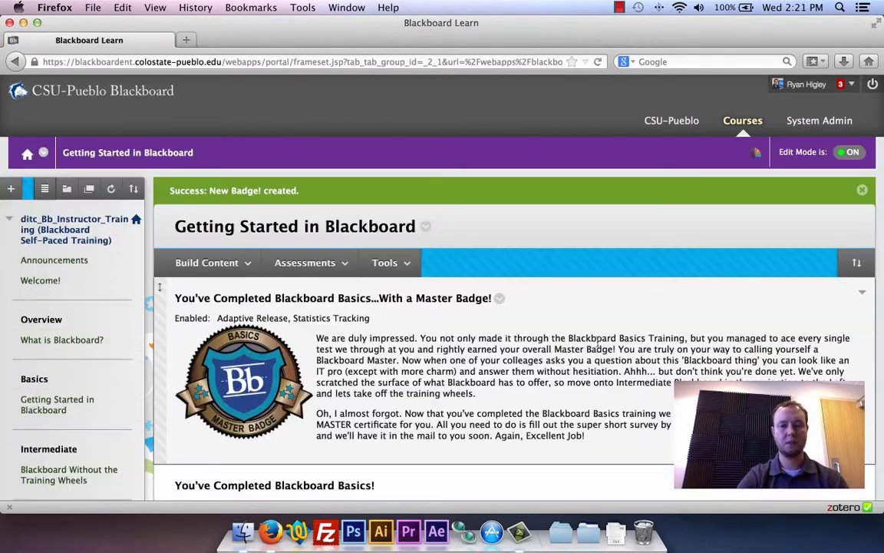
Step: Open the basic Adaptive Release settings of the New Badge! item at the end of the content area
{"action": "scroll", "coordinate": [597, 339], "scroll_direction": "down", "scroll_amount": 15}
{"action": "scroll", "coordinate": [598, 344], "scroll_direction": "down", "scroll_amount": 3}
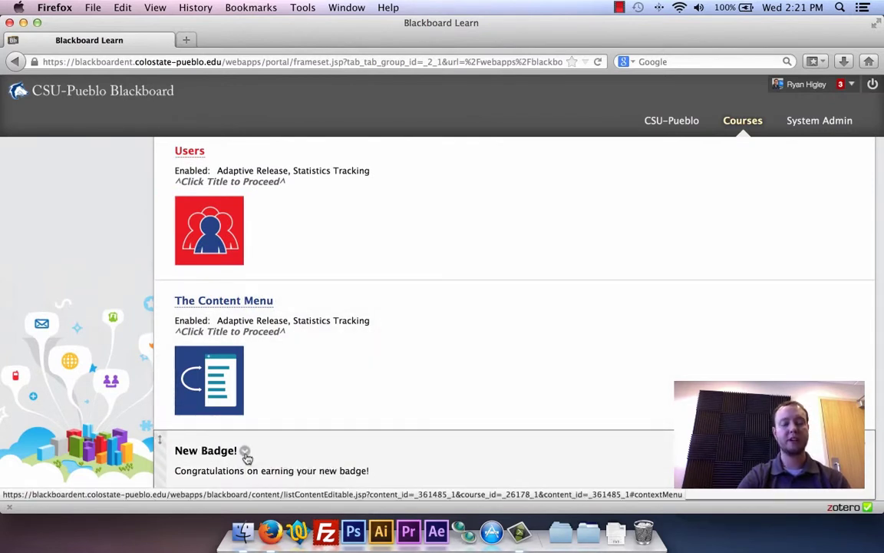
{"action": "left_click", "coordinate": [246, 452]}
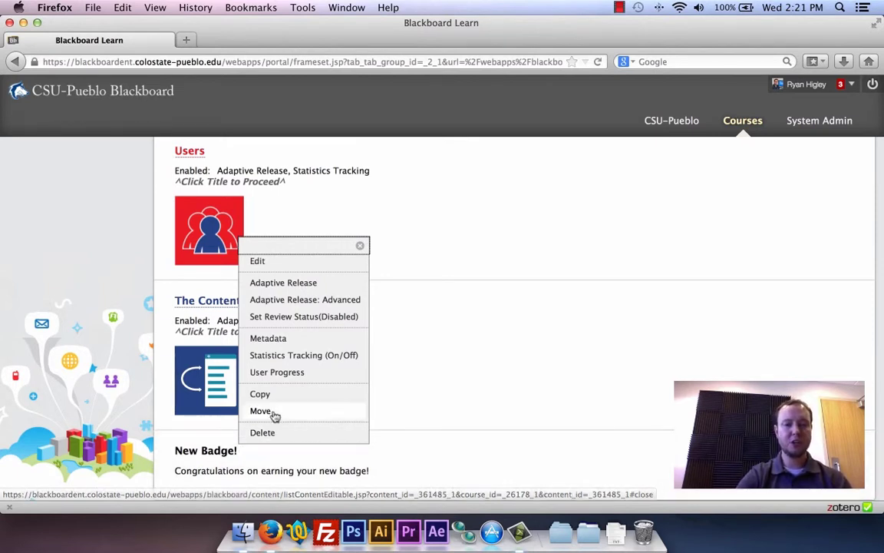
{"action": "left_click", "coordinate": [299, 283]}
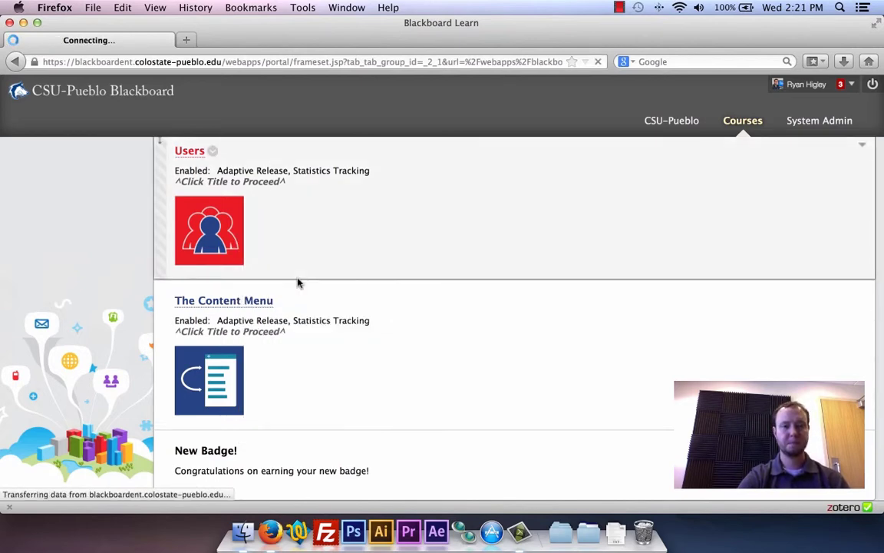
Step: Browse the course members for the Membership criterion and select the first two listed users
{"action": "scroll", "coordinate": [299, 283], "scroll_direction": "down", "scroll_amount": 4}
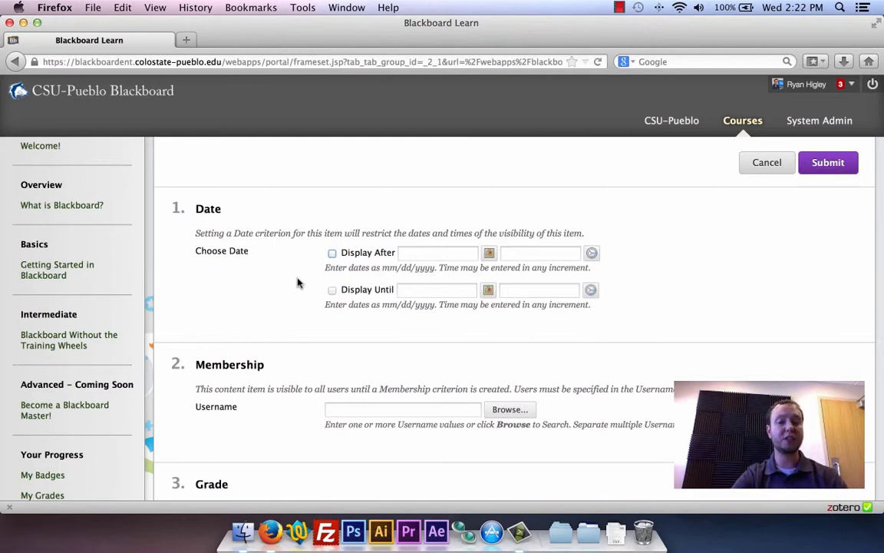
{"action": "scroll", "coordinate": [298, 282], "scroll_direction": "down", "scroll_amount": 4}
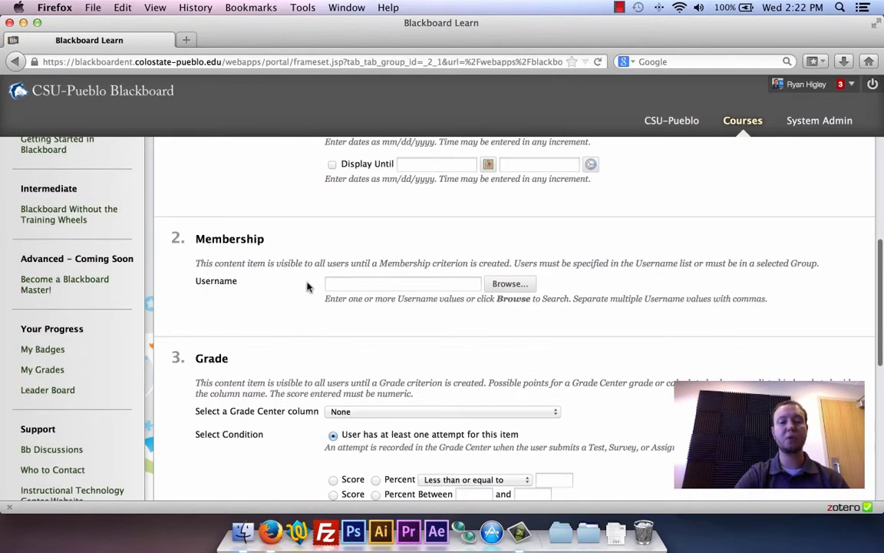
{"action": "left_click", "coordinate": [360, 286]}
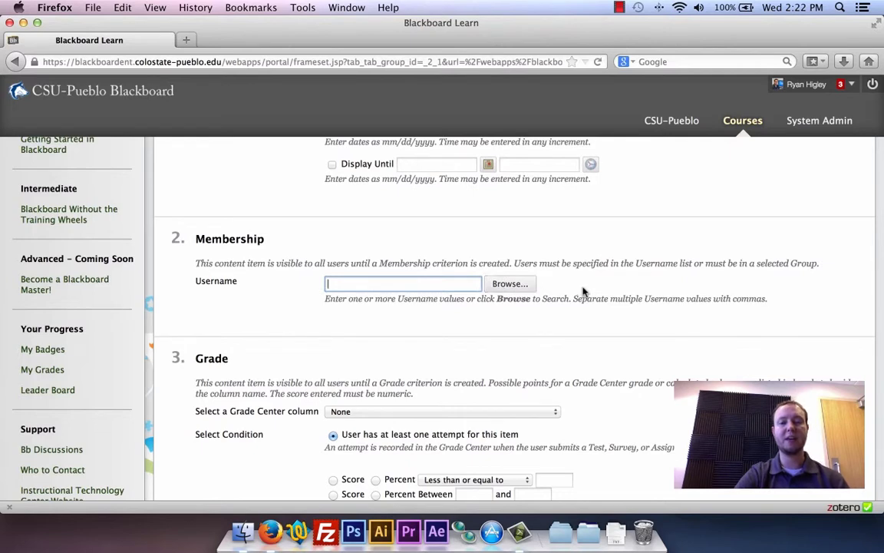
{"action": "left_click", "coordinate": [528, 286]}
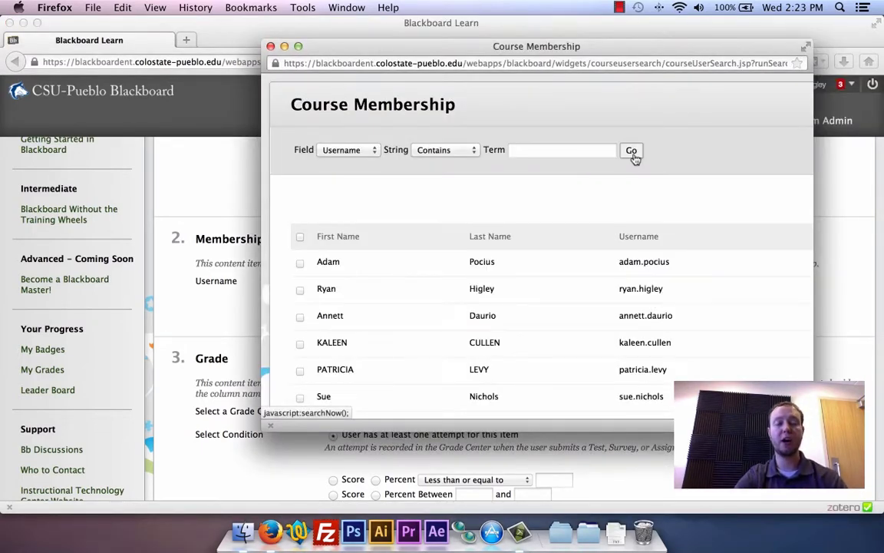
{"action": "left_click", "coordinate": [300, 262]}
{"action": "left_click", "coordinate": [300, 290]}
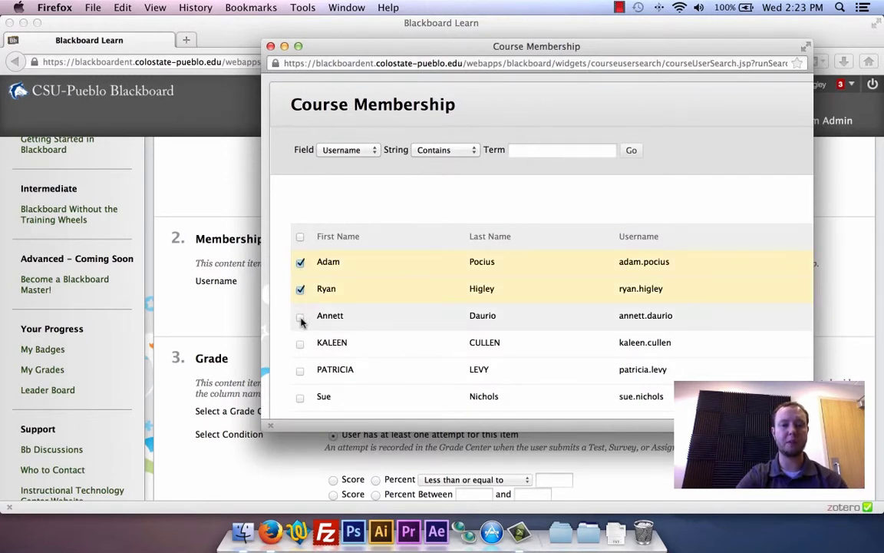
{"action": "left_click", "coordinate": [300, 315]}
{"action": "left_click", "coordinate": [300, 343]}
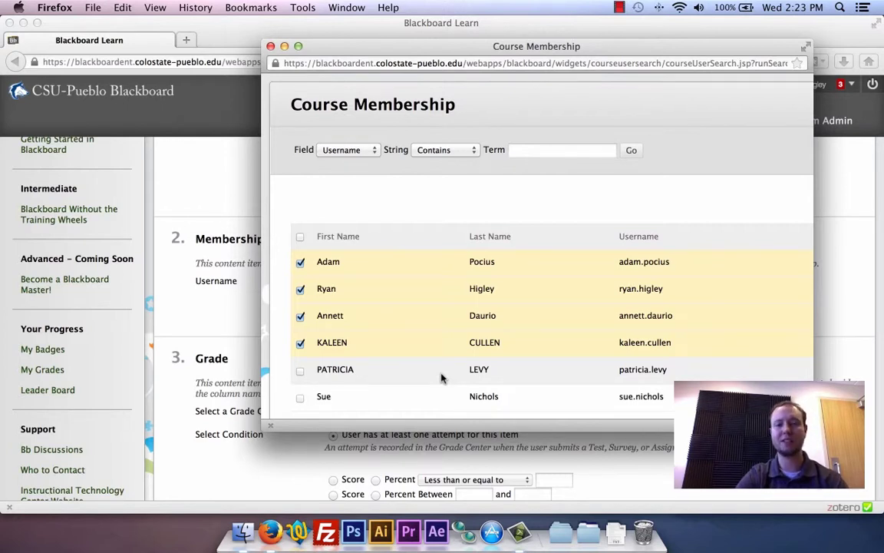
{"action": "left_click", "coordinate": [301, 343]}
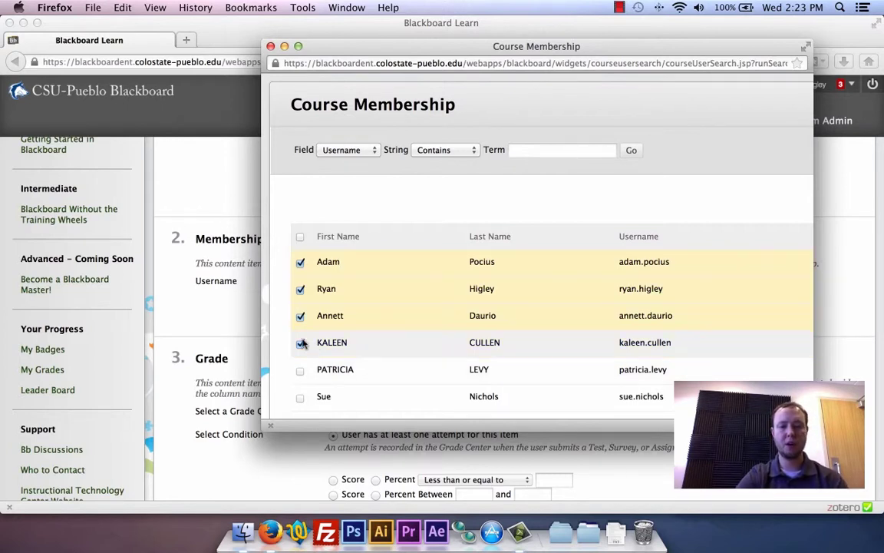
{"action": "left_click", "coordinate": [300, 316]}
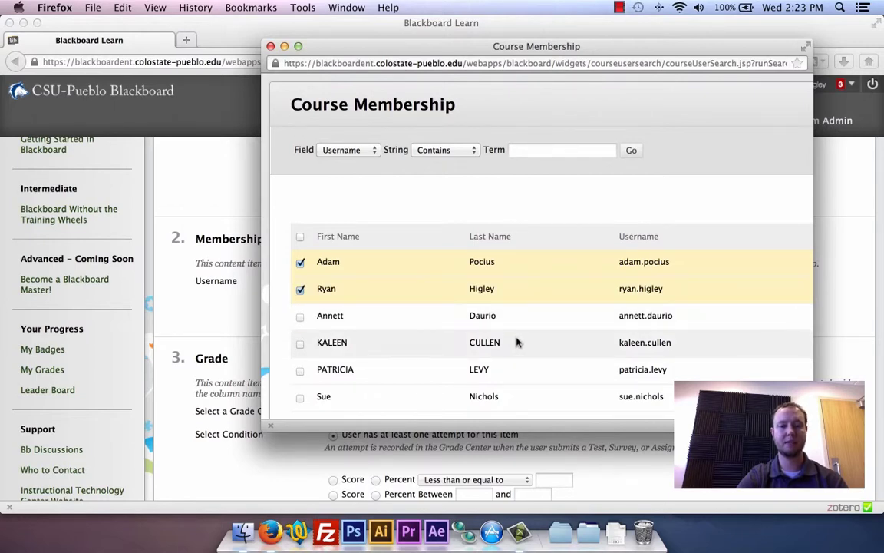
Step: Submit the two selected course members as the usernames of the Membership criterion
{"action": "scroll", "coordinate": [517, 343], "scroll_direction": "down", "scroll_amount": 10}
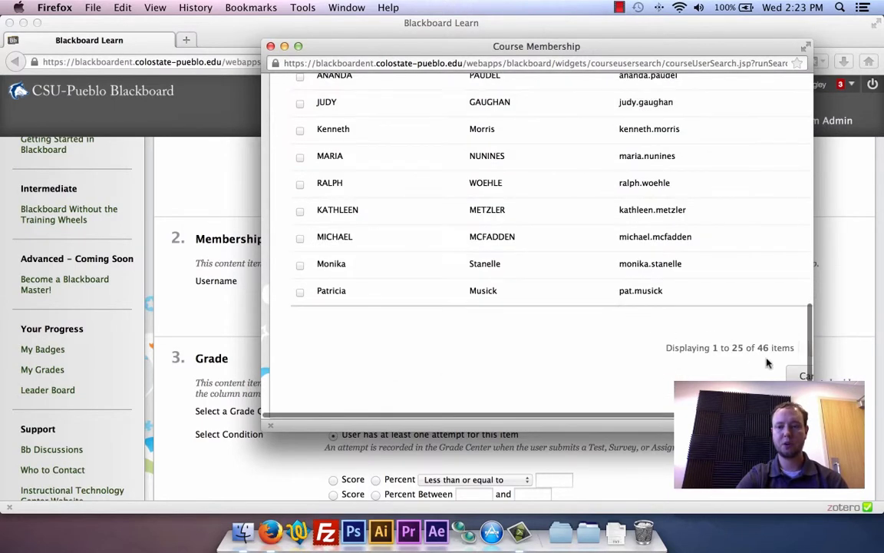
{"action": "scroll", "coordinate": [535, 231], "scroll_direction": "right", "scroll_amount": 5}
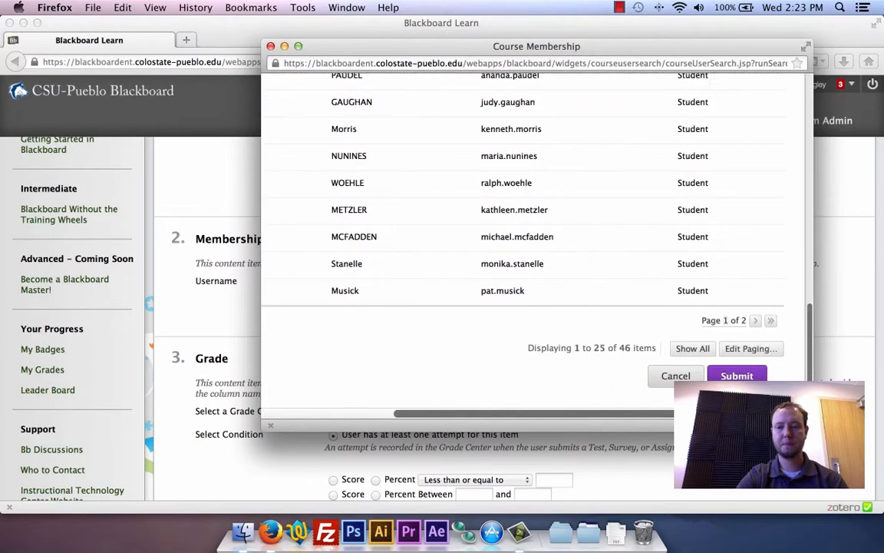
{"action": "key", "text": "Return"}
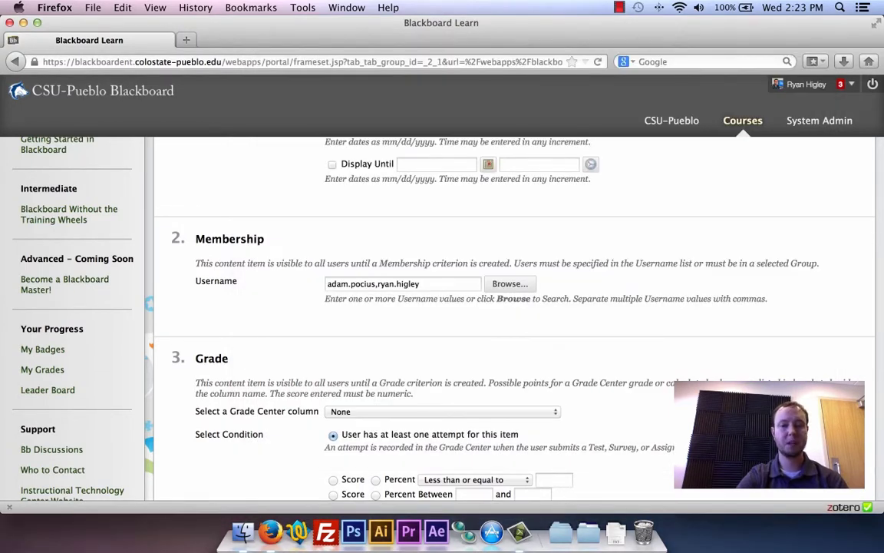
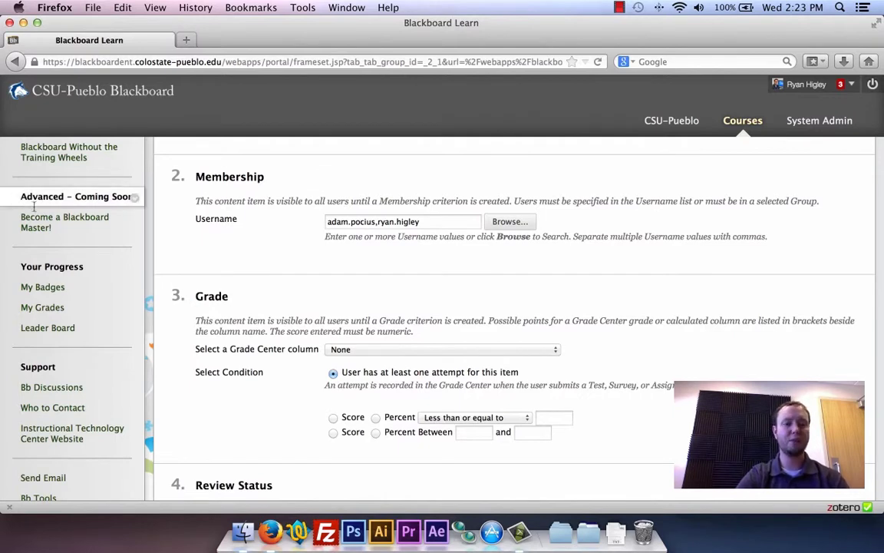
Step: Select "Test - Important things to know before you start Test" as the Grade Center column of the Grade criterion
{"action": "scroll", "coordinate": [88, 226], "scroll_direction": "up", "scroll_amount": 1}
{"action": "scroll", "coordinate": [86, 234], "scroll_direction": "up", "scroll_amount": 5}
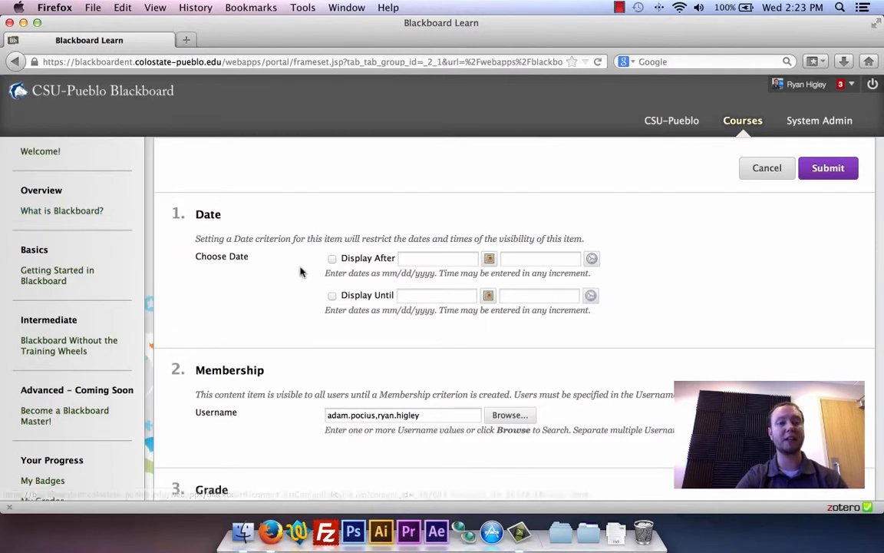
{"action": "scroll", "coordinate": [307, 273], "scroll_direction": "down", "scroll_amount": 10}
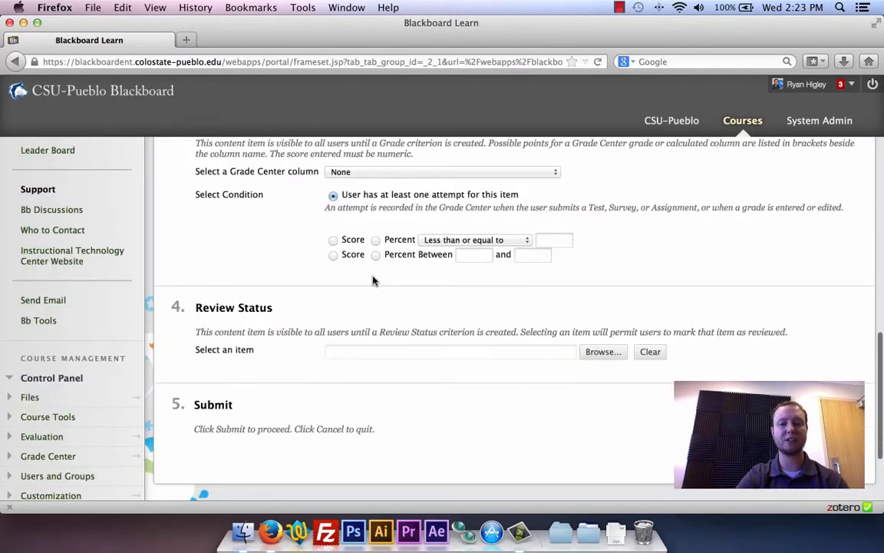
{"action": "scroll", "coordinate": [338, 253], "scroll_direction": "up", "scroll_amount": 1}
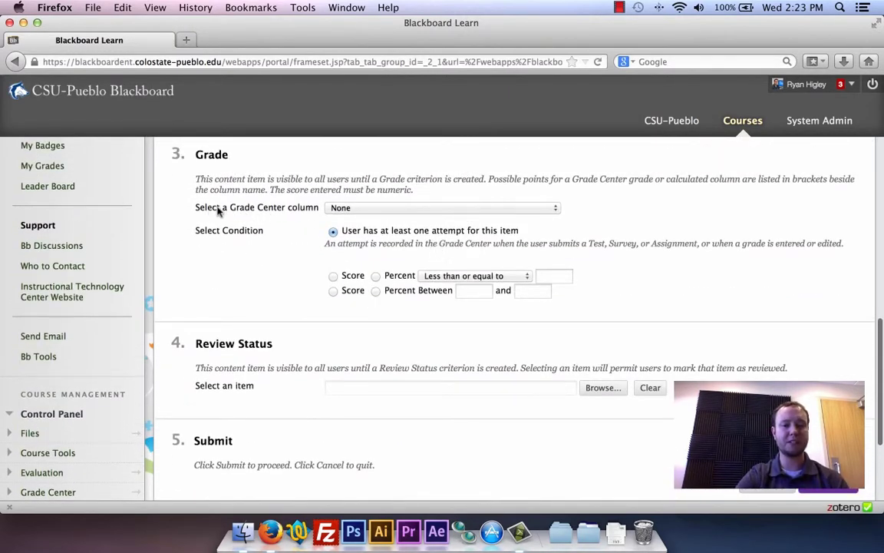
{"action": "left_click", "coordinate": [555, 209]}
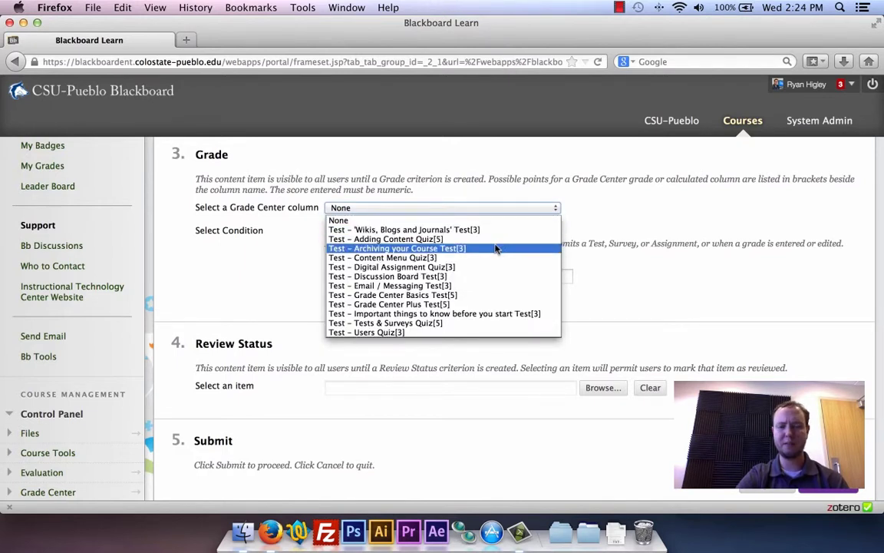
{"action": "left_click", "coordinate": [474, 315]}
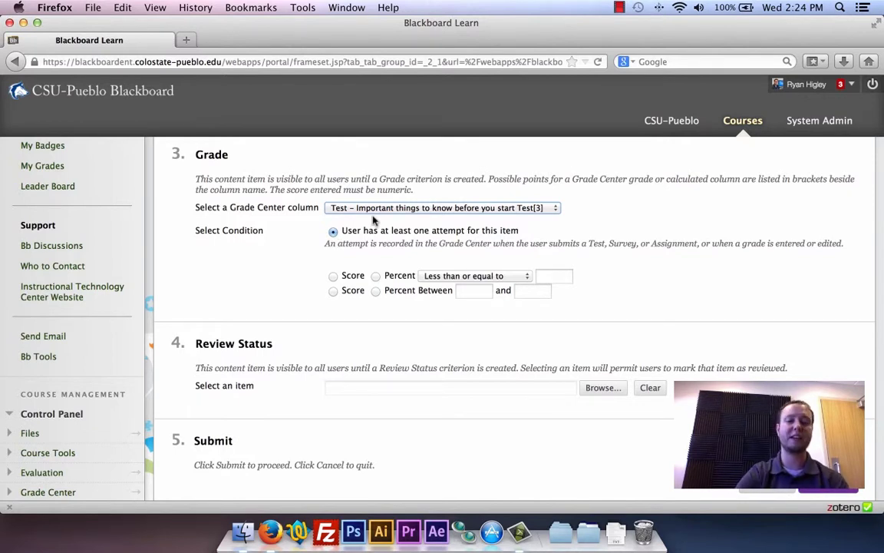
Step: Set the Grade criterion's condition to a Score equal to 3
{"action": "scroll", "coordinate": [368, 230], "scroll_direction": "up", "scroll_amount": 1}
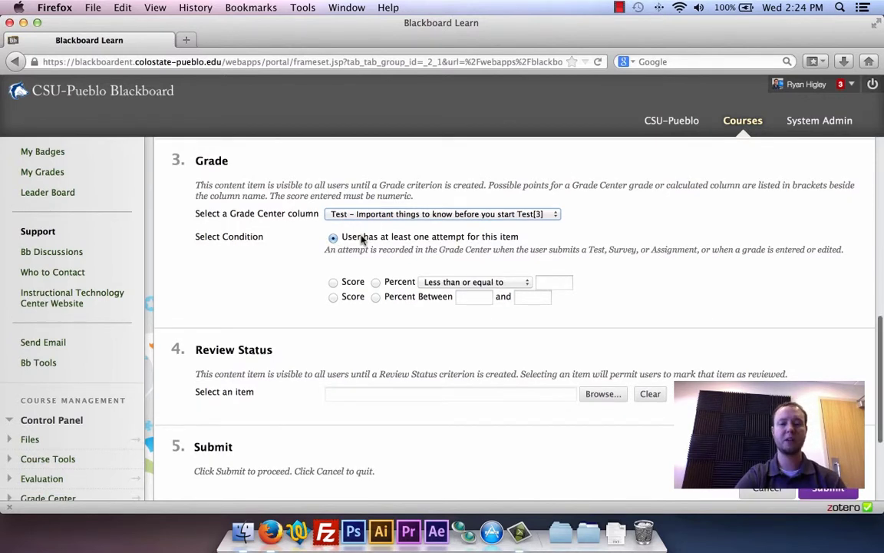
{"action": "left_click", "coordinate": [333, 284]}
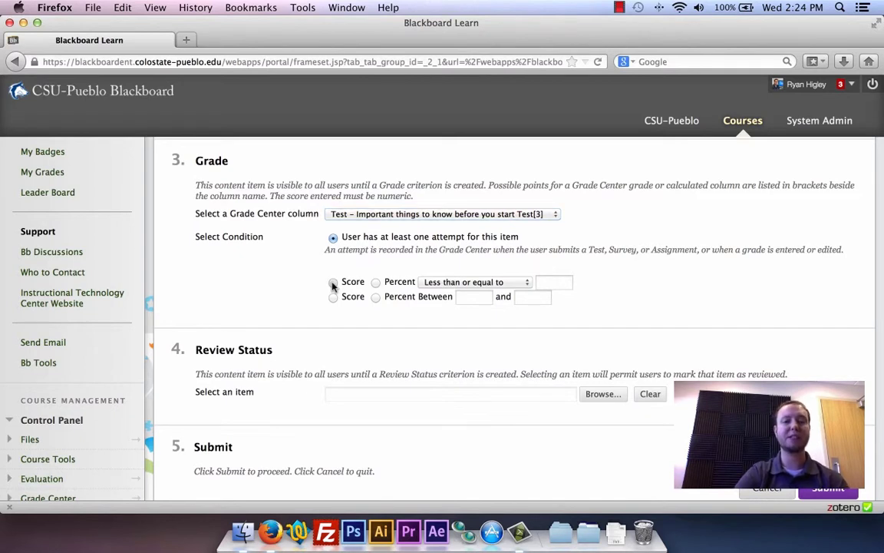
{"action": "left_click", "coordinate": [476, 283]}
{"action": "left_click", "coordinate": [477, 287]}
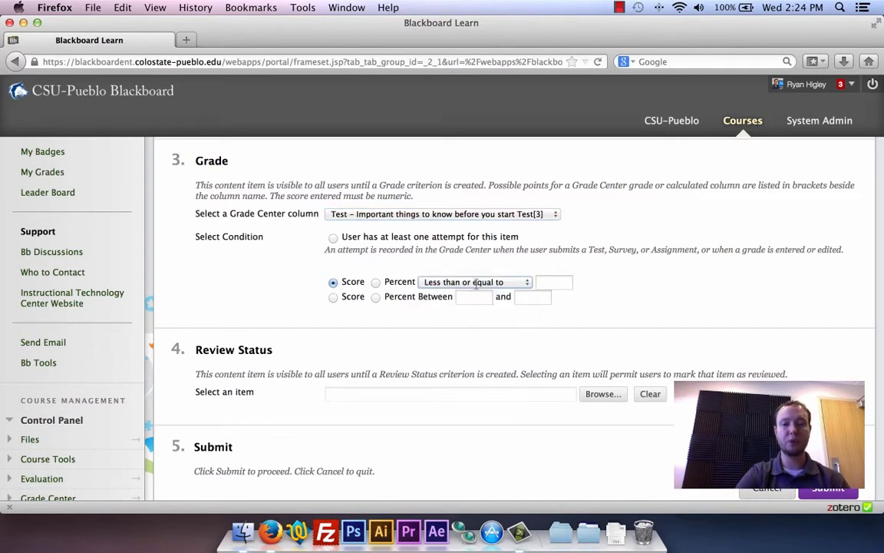
{"action": "left_click", "coordinate": [457, 282]}
{"action": "left_click", "coordinate": [456, 286]}
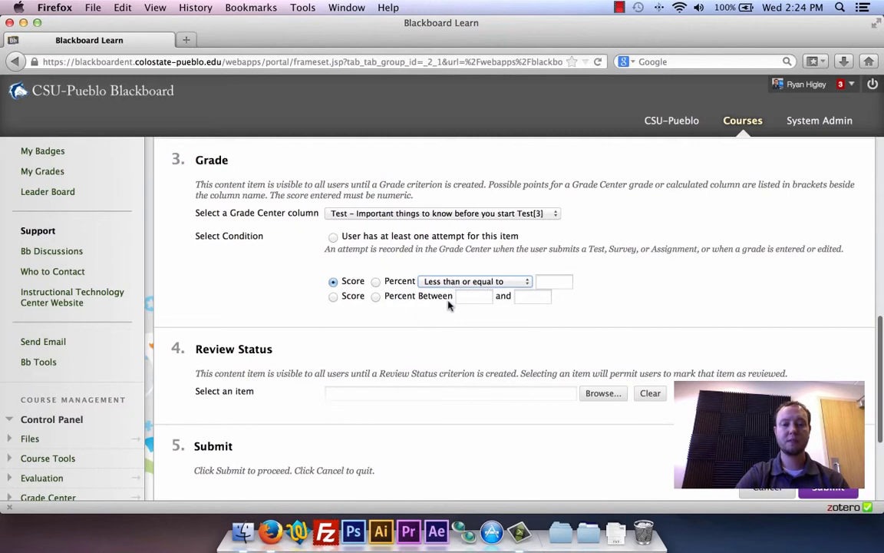
{"action": "left_click", "coordinate": [529, 281]}
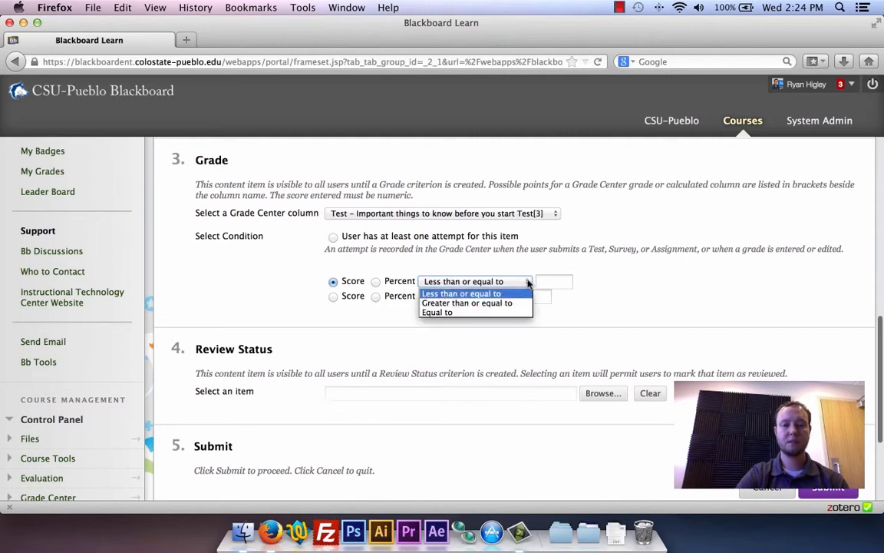
{"action": "left_click", "coordinate": [499, 311]}
{"action": "left_click", "coordinate": [548, 284]}
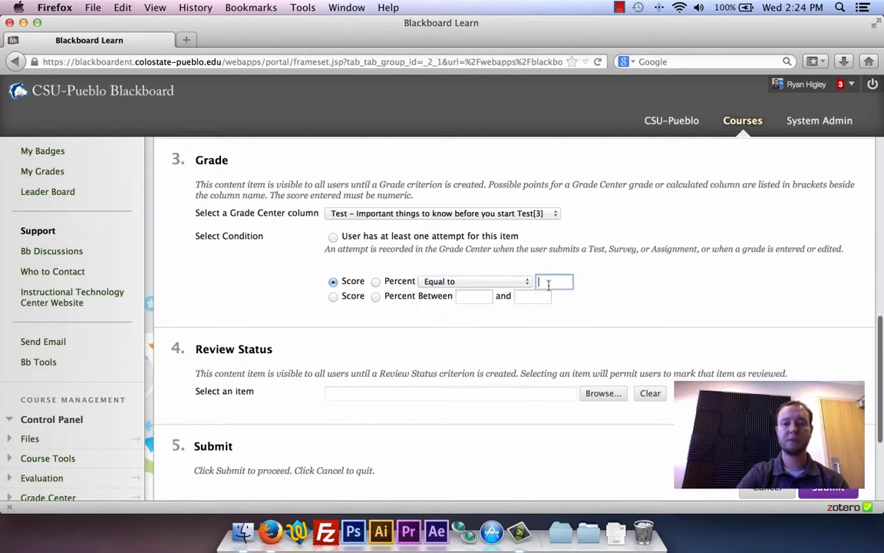
{"action": "type", "text": "3"}
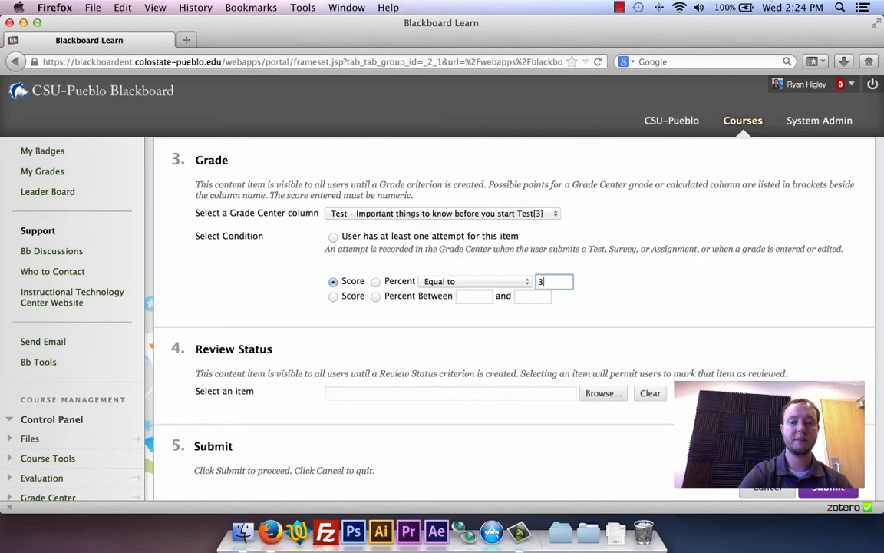
{"action": "left_click", "coordinate": [580, 285]}
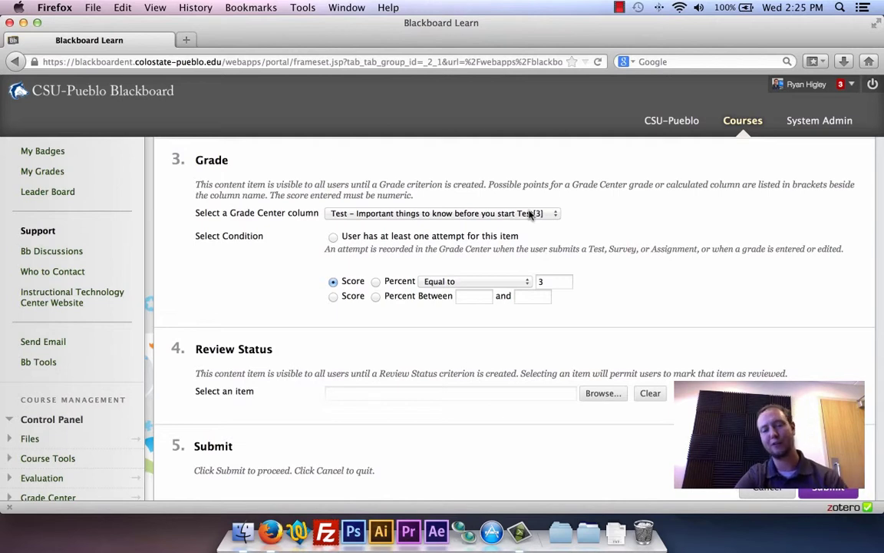
{"action": "left_click", "coordinate": [542, 281]}
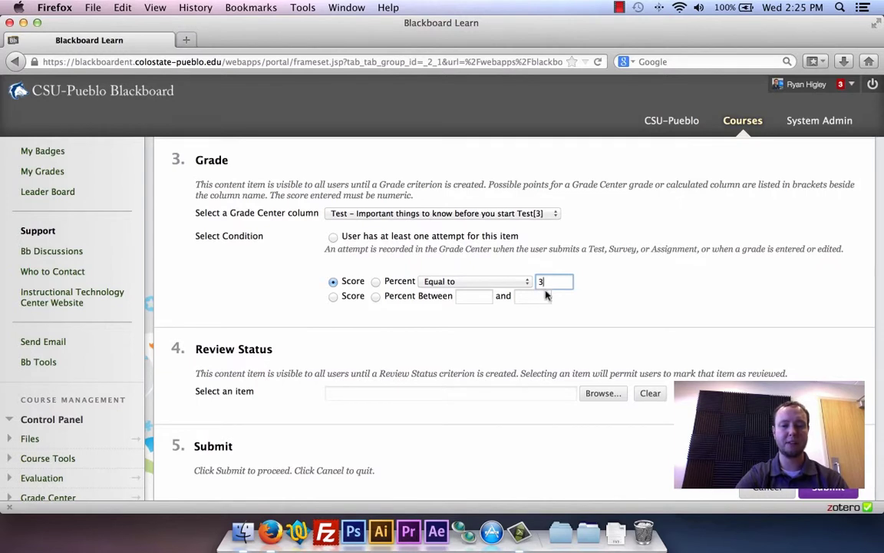
{"action": "left_click", "coordinate": [450, 282]}
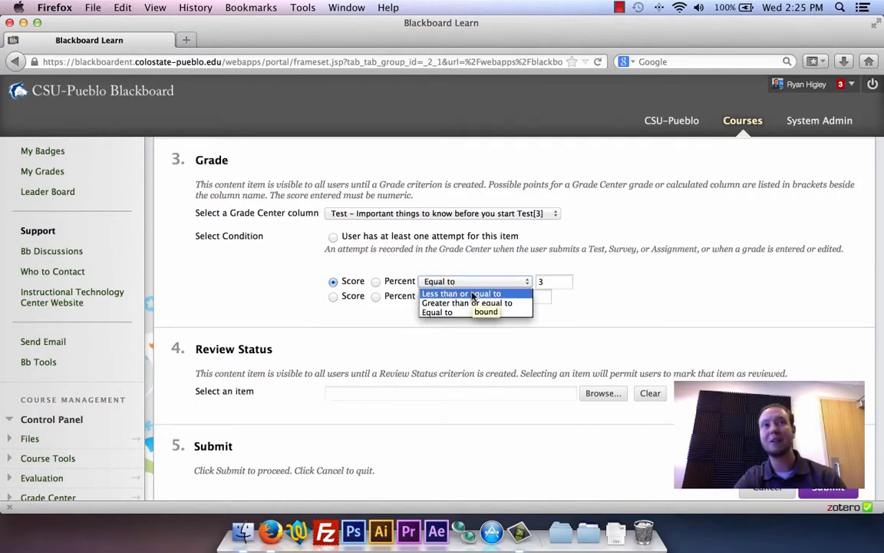
{"action": "left_click", "coordinate": [582, 310]}
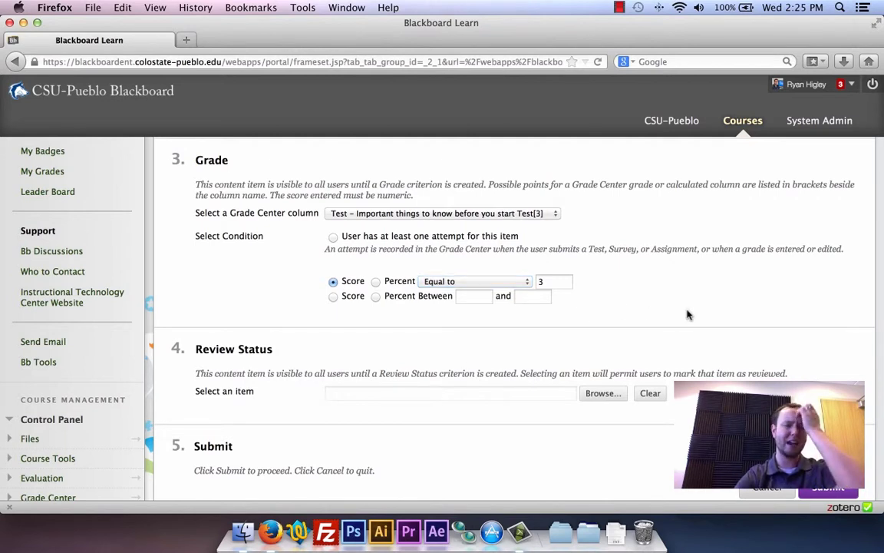
Step: Browse the course content and choose "Welcome to Self-Paced Blackboard Training" in the Welcome! folder as the Review Status item
{"action": "scroll", "coordinate": [687, 314], "scroll_direction": "down", "scroll_amount": 2}
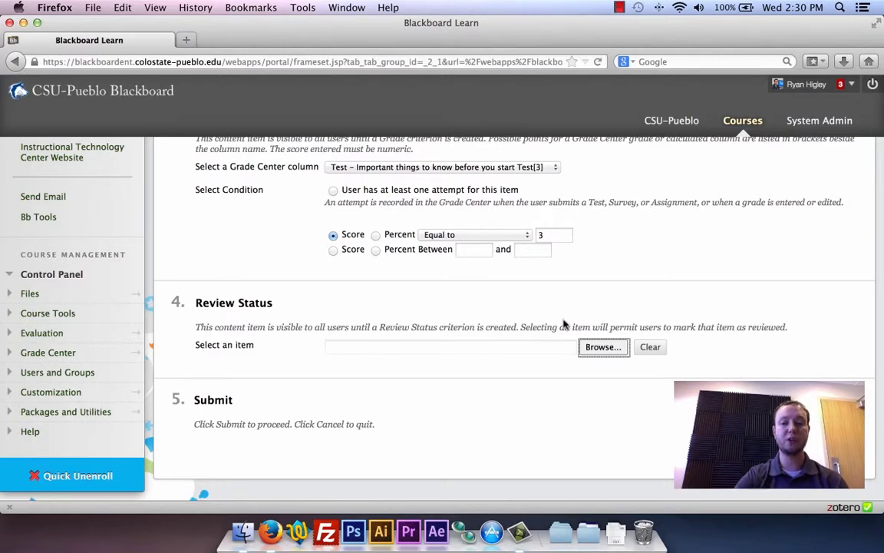
{"action": "left_click", "coordinate": [604, 347]}
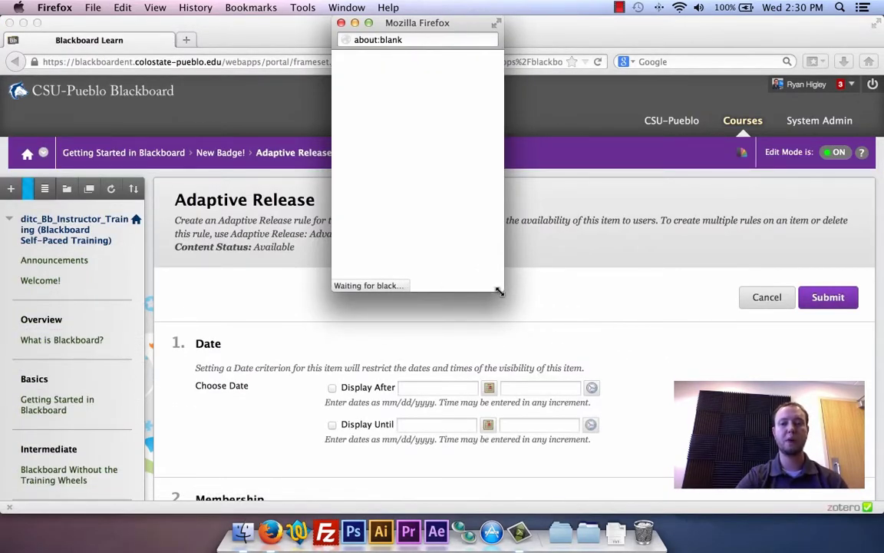
{"action": "left_click_drag", "start_coordinate": [497, 292], "coordinate": [618, 381]}
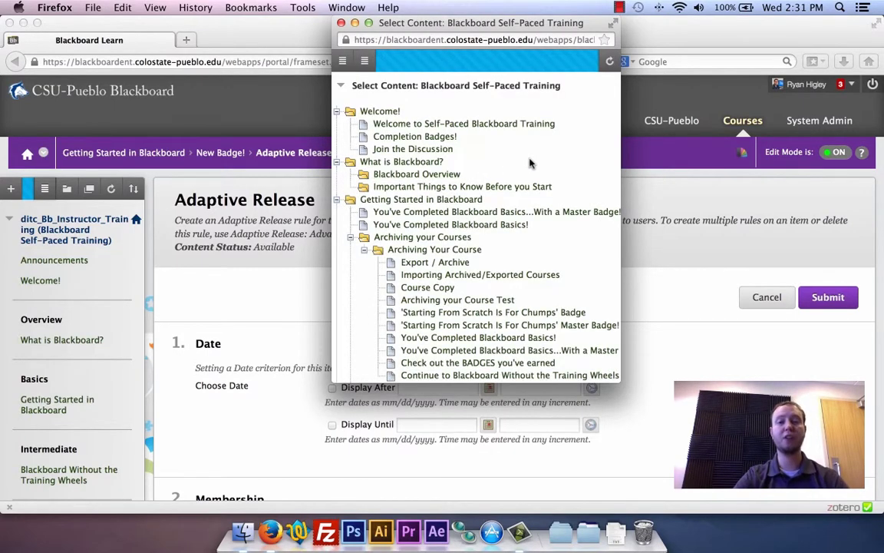
{"action": "left_click", "coordinate": [400, 131]}
{"action": "scroll", "coordinate": [565, 283], "scroll_direction": "down", "scroll_amount": 10}
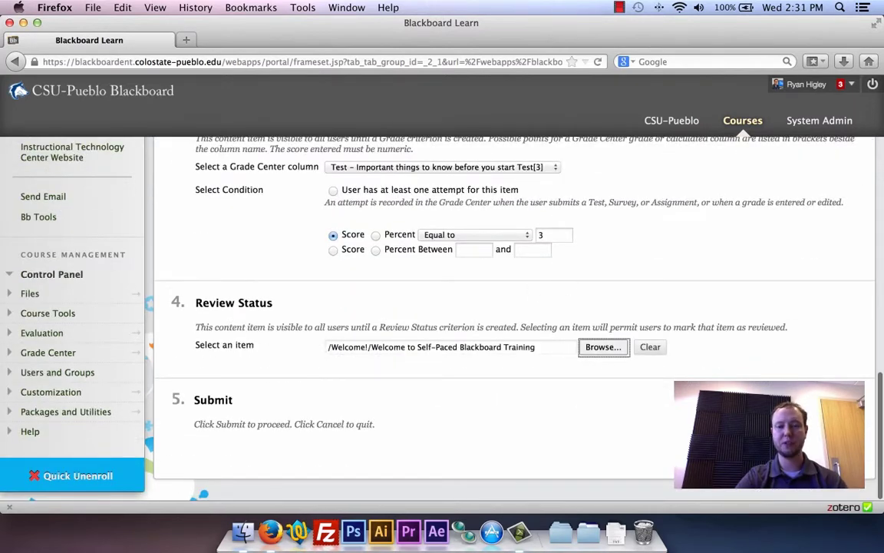
Step: Review the Membership, Grade and Review Status criteria, then submit the Adaptive Release rule and accept turning on Review for the selected item
{"action": "scroll", "coordinate": [515, 307], "scroll_direction": "up", "scroll_amount": 6}
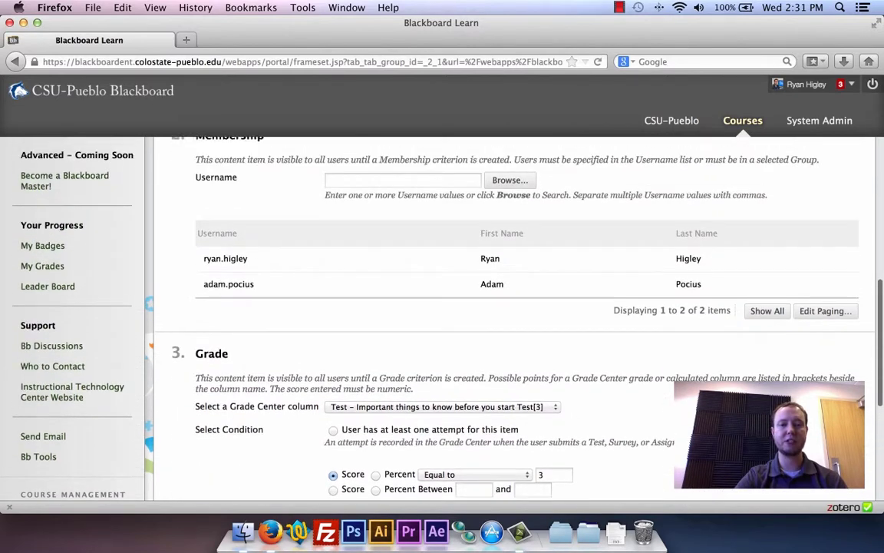
{"action": "scroll", "coordinate": [514, 307], "scroll_direction": "up", "scroll_amount": 1}
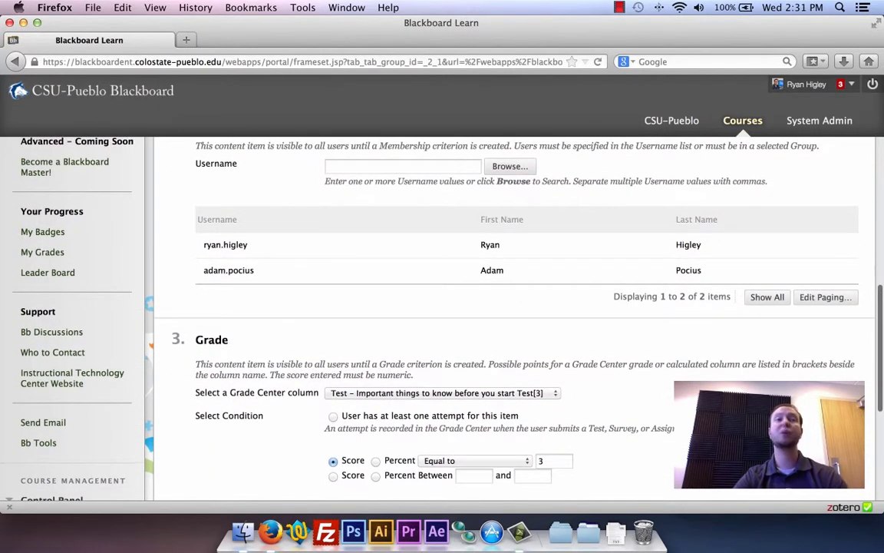
{"action": "scroll", "coordinate": [514, 307], "scroll_direction": "up", "scroll_amount": 1}
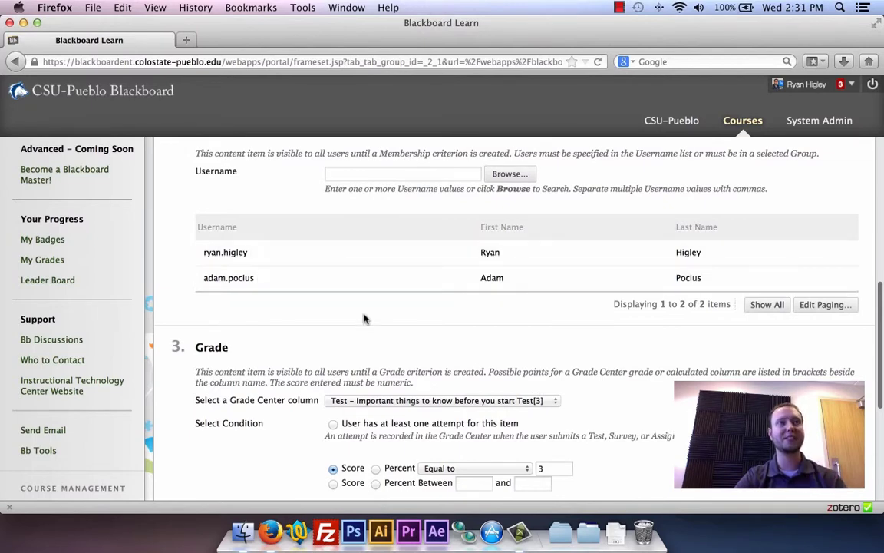
{"action": "scroll", "coordinate": [365, 316], "scroll_direction": "down", "scroll_amount": 2}
{"action": "scroll", "coordinate": [386, 320], "scroll_direction": "down", "scroll_amount": 1}
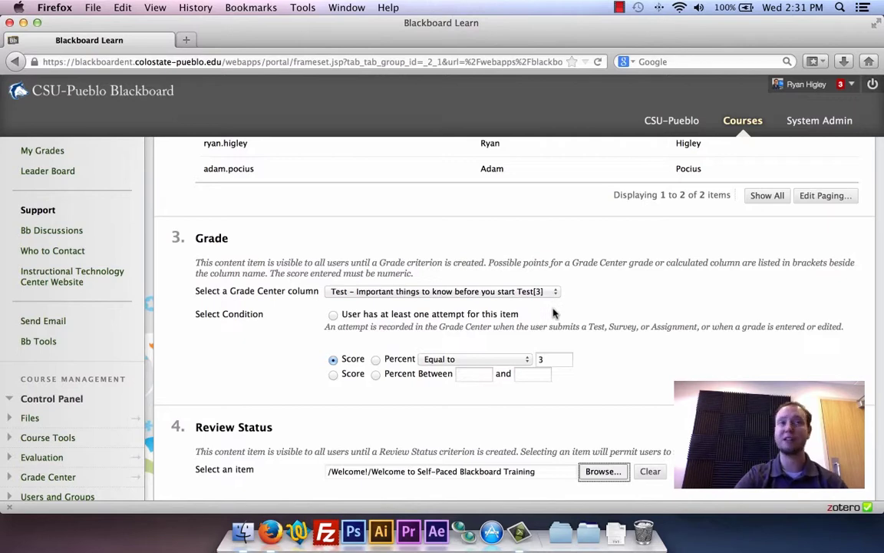
{"action": "scroll", "coordinate": [553, 312], "scroll_direction": "down", "scroll_amount": 4}
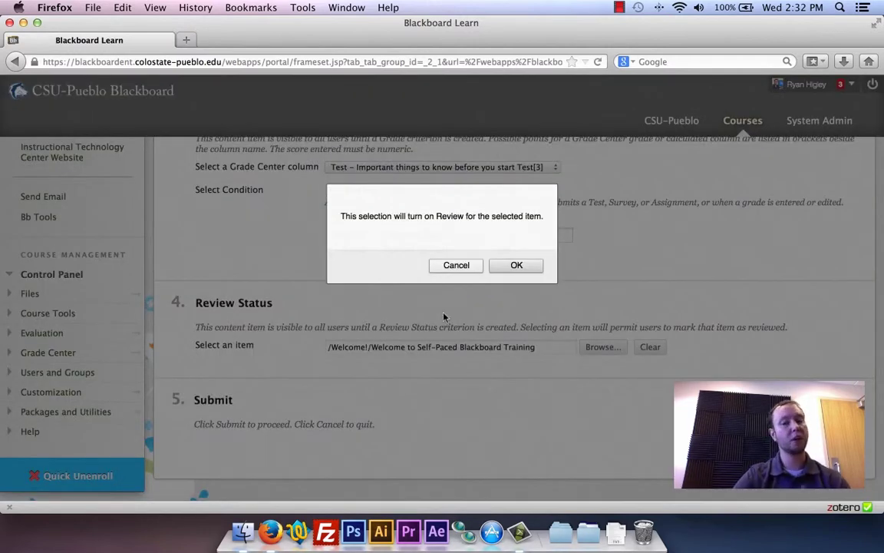
{"action": "left_click", "coordinate": [517, 265]}
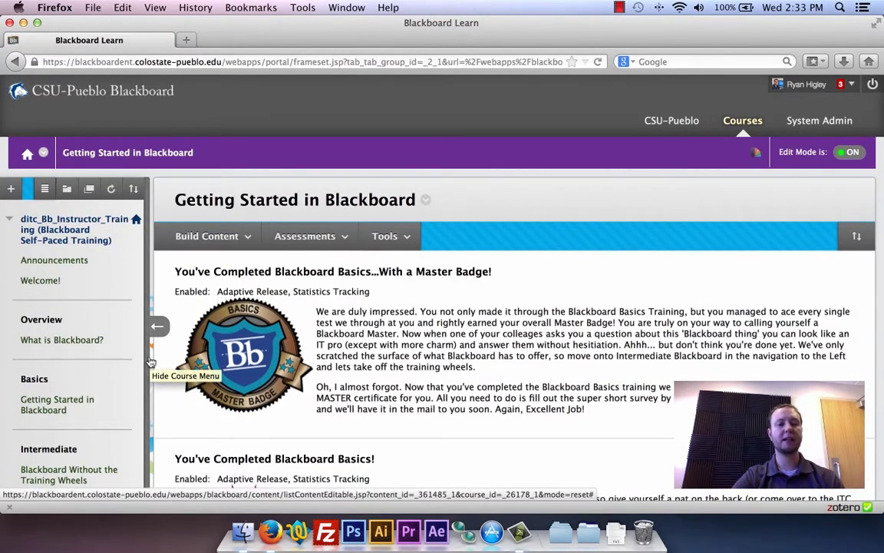
Step: Open the Welcome! content area with Edit Mode off and mark the "Welcome to Self-Paced Blackboard Training" item as reviewed
{"action": "left_click", "coordinate": [40, 281]}
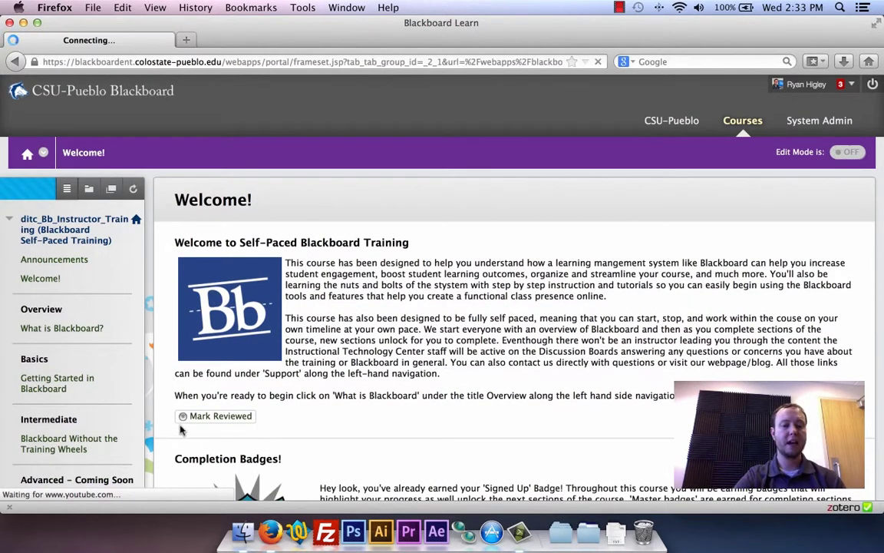
{"action": "left_click", "coordinate": [184, 419]}
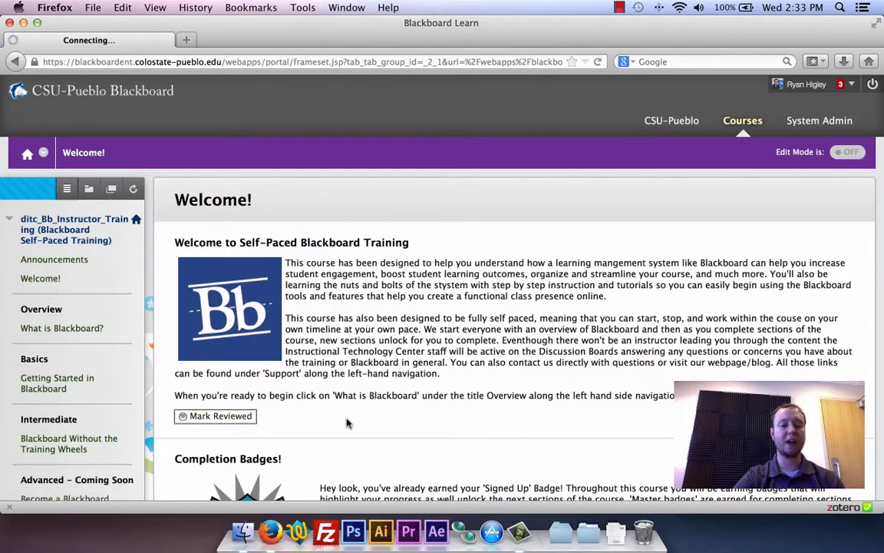